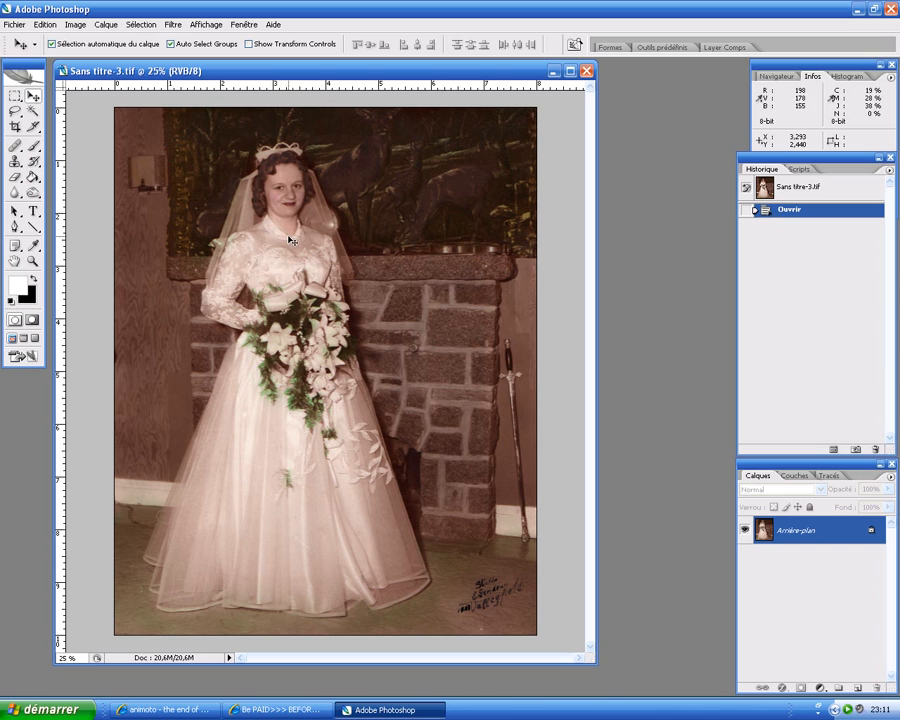
Examine the specks and scratches on the bride's face and veil at 200% magnification
{"action": "key", "text": "ctrl+space"}
{"action": "left_click", "coordinate": [306, 215], "text": "ctrl"}
{"action": "left_click", "coordinate": [299, 274], "text": "ctrl"}
{"action": "left_click", "coordinate": [310, 302], "text": "ctrl"}
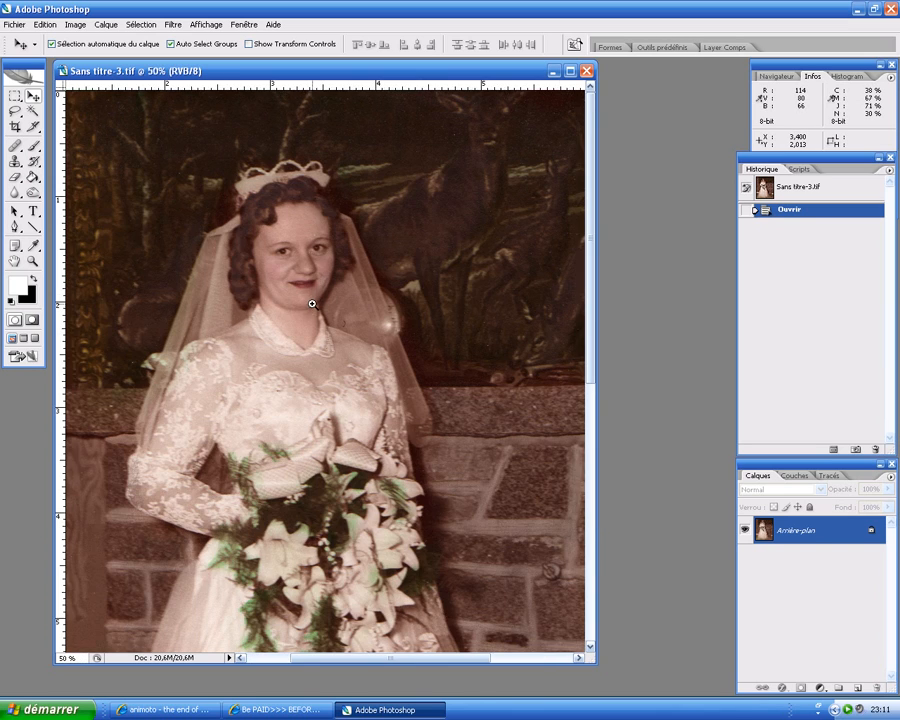
{"action": "left_click", "coordinate": [308, 307], "text": "ctrl"}
{"action": "left_click", "coordinate": [322, 359], "text": "ctrl"}
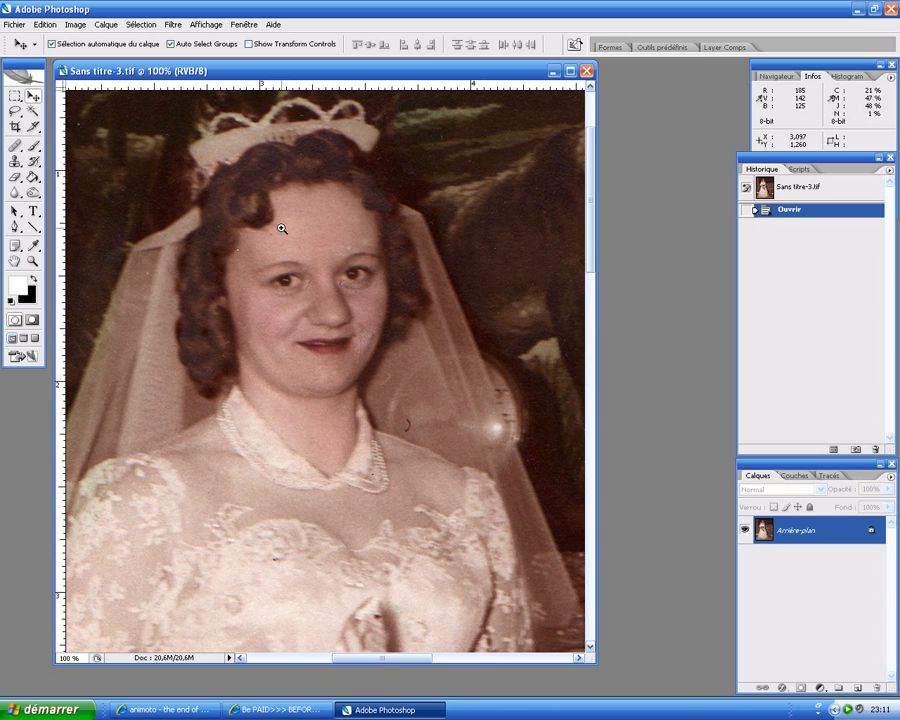
{"action": "left_click", "coordinate": [313, 314], "text": "ctrl"}
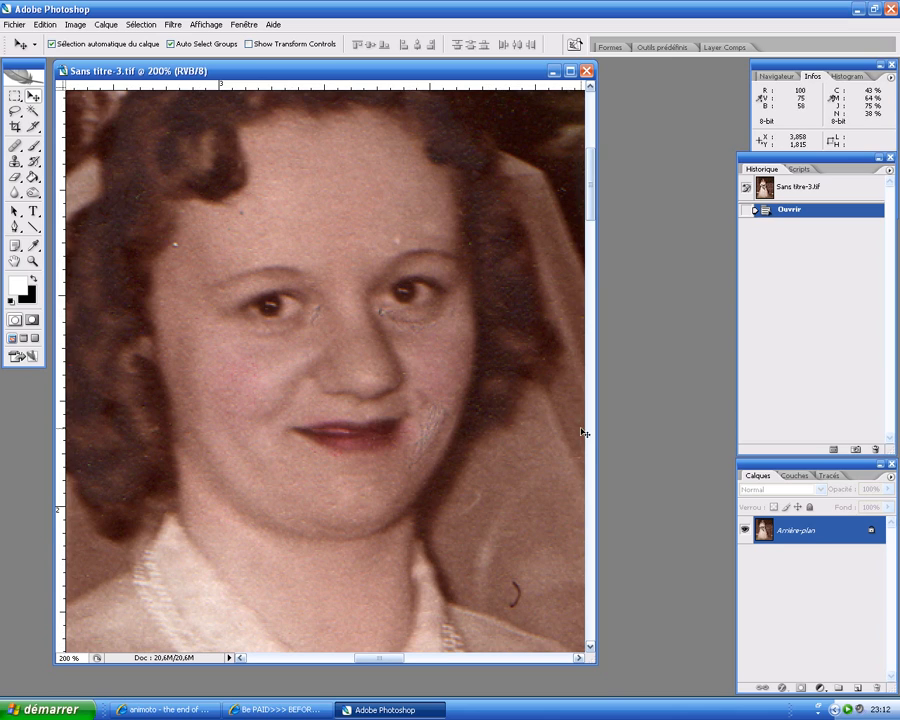
{"action": "left_click_drag", "start_coordinate": [596, 433], "coordinate": [646, 434]}
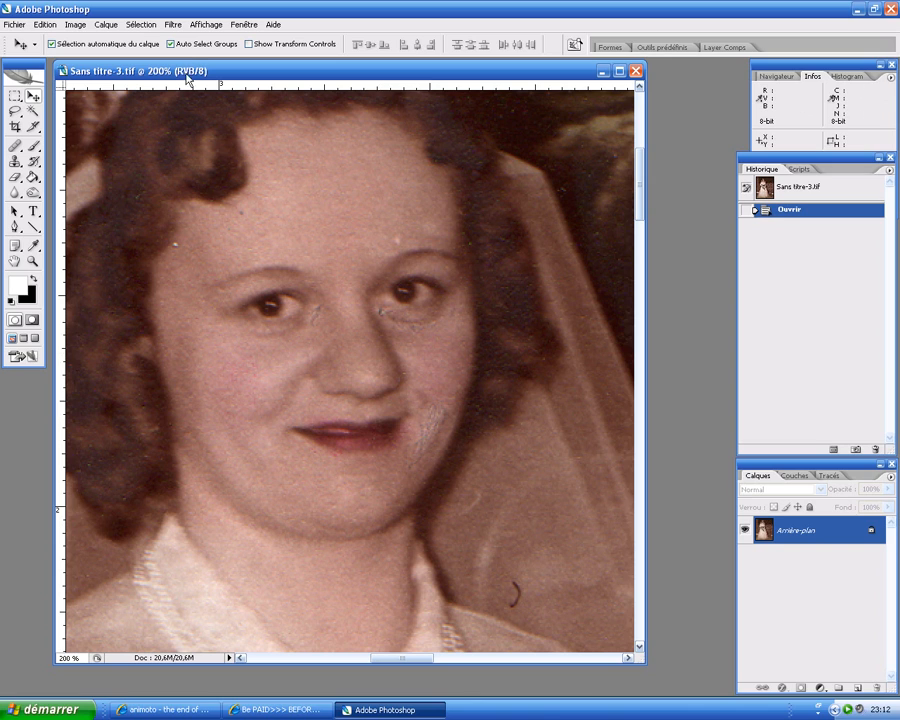
Configure the Dust & Scratches filter with a radius of 5 pixels and a threshold of 13 levels
{"action": "left_click", "coordinate": [175, 25]}
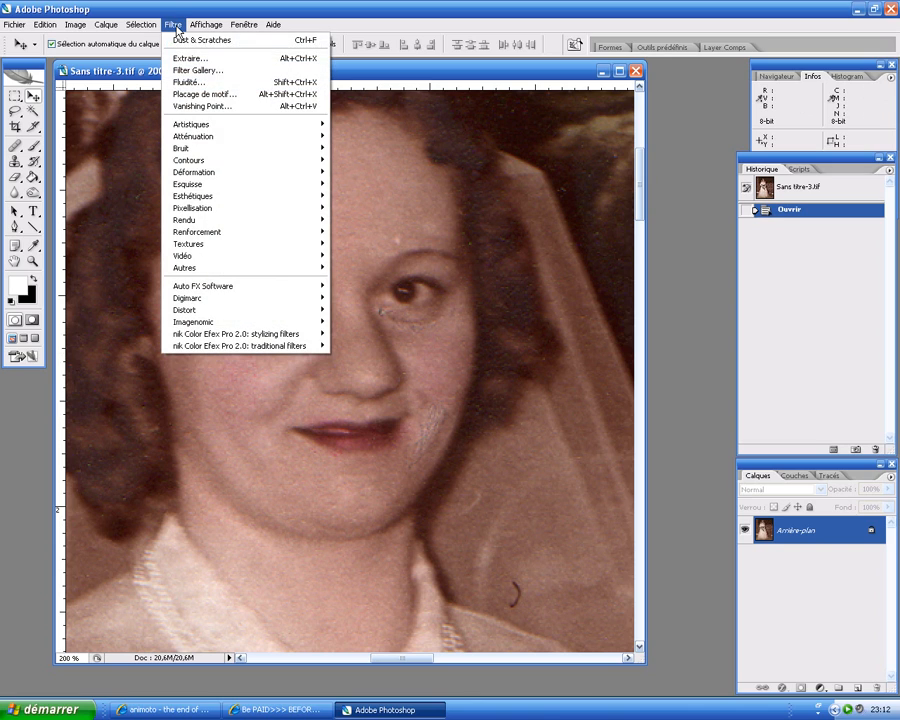
{"action": "mouse_move", "coordinate": [189, 152]}
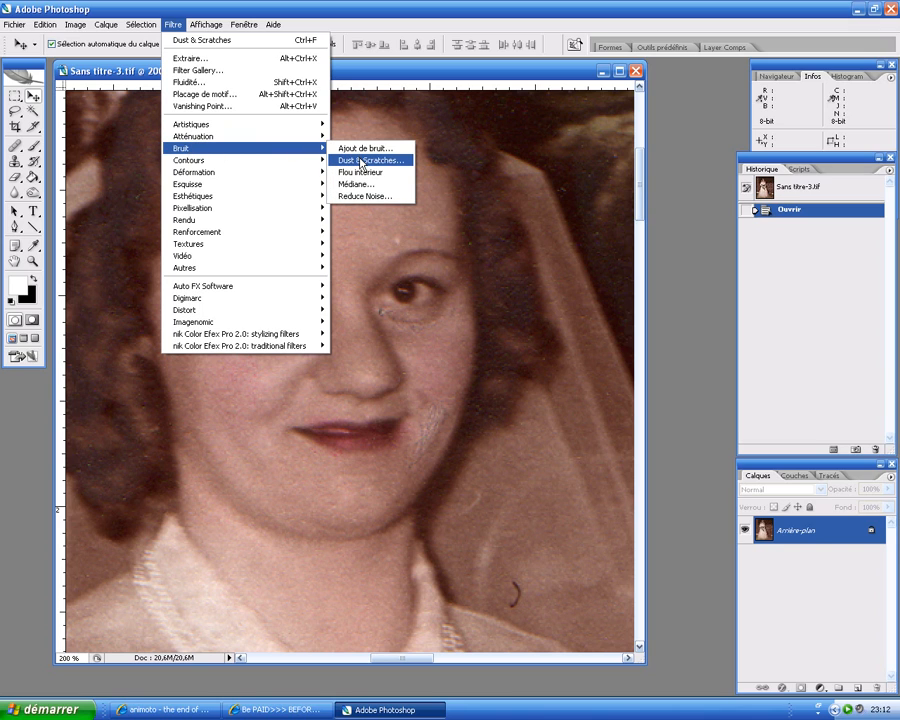
{"action": "left_click", "coordinate": [361, 163]}
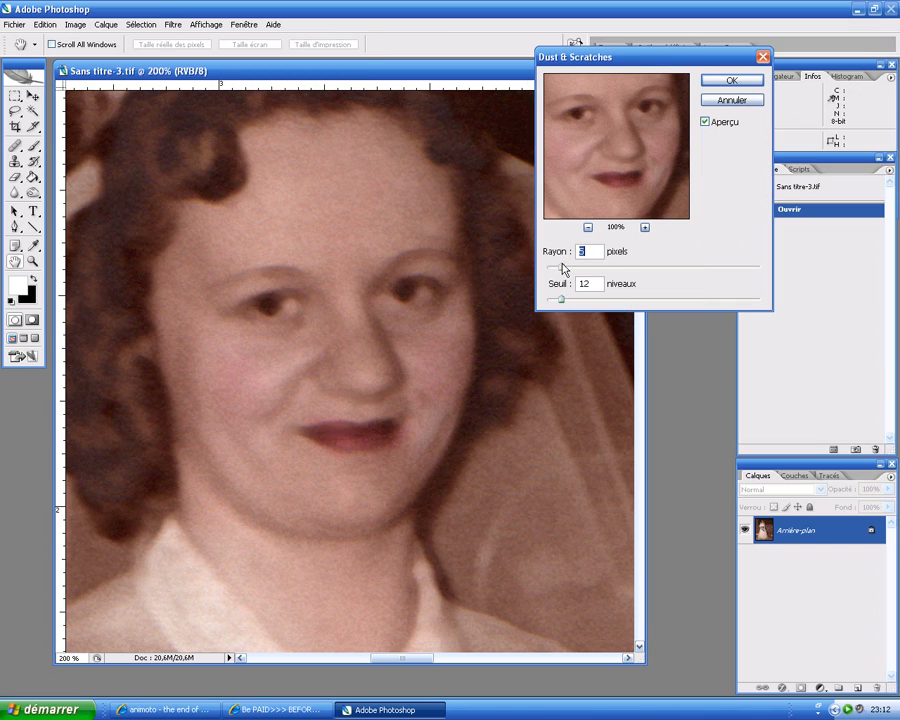
{"action": "left_click_drag", "start_coordinate": [562, 270], "coordinate": [546, 299]}
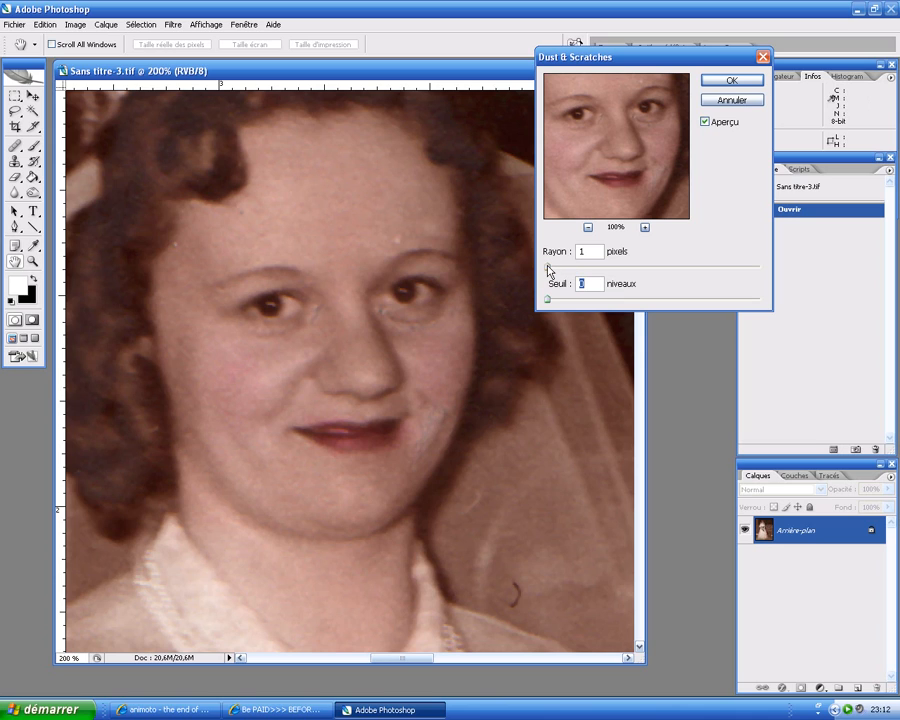
{"action": "left_click_drag", "start_coordinate": [548, 270], "coordinate": [561, 272]}
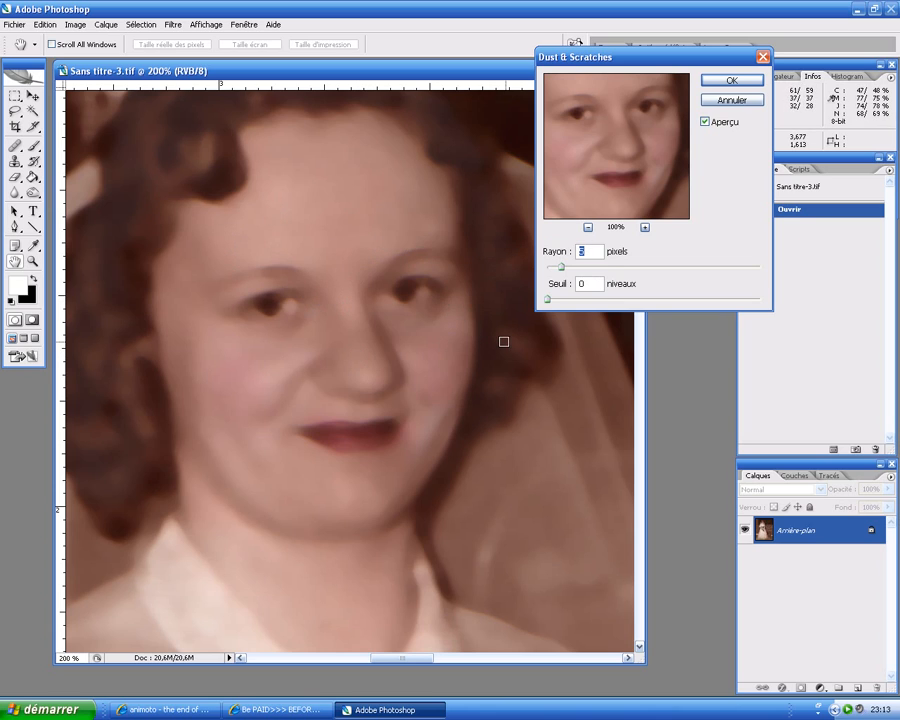
{"action": "left_click_drag", "start_coordinate": [548, 303], "coordinate": [563, 306]}
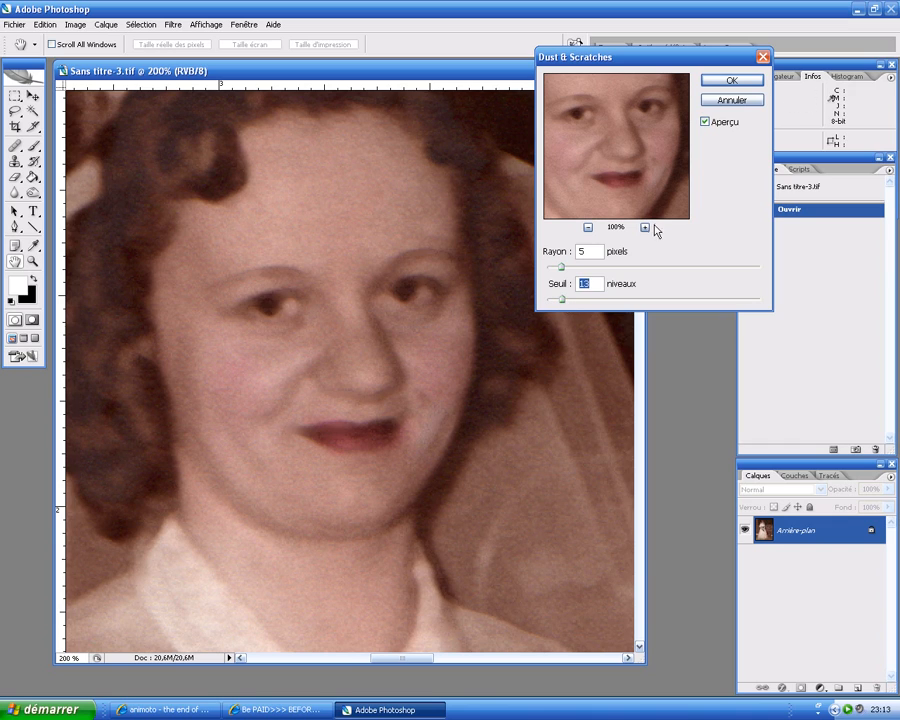
Compare the photo with and without the filter preview, then apply the Dust & Scratches filter
{"action": "left_click", "coordinate": [705, 123]}
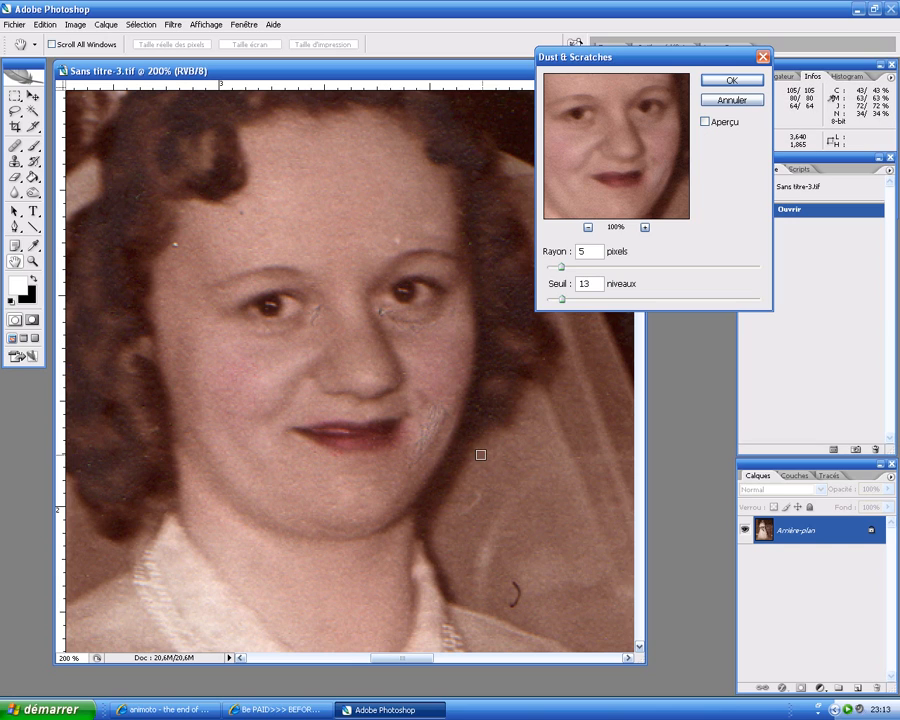
{"action": "left_click", "coordinate": [705, 122]}
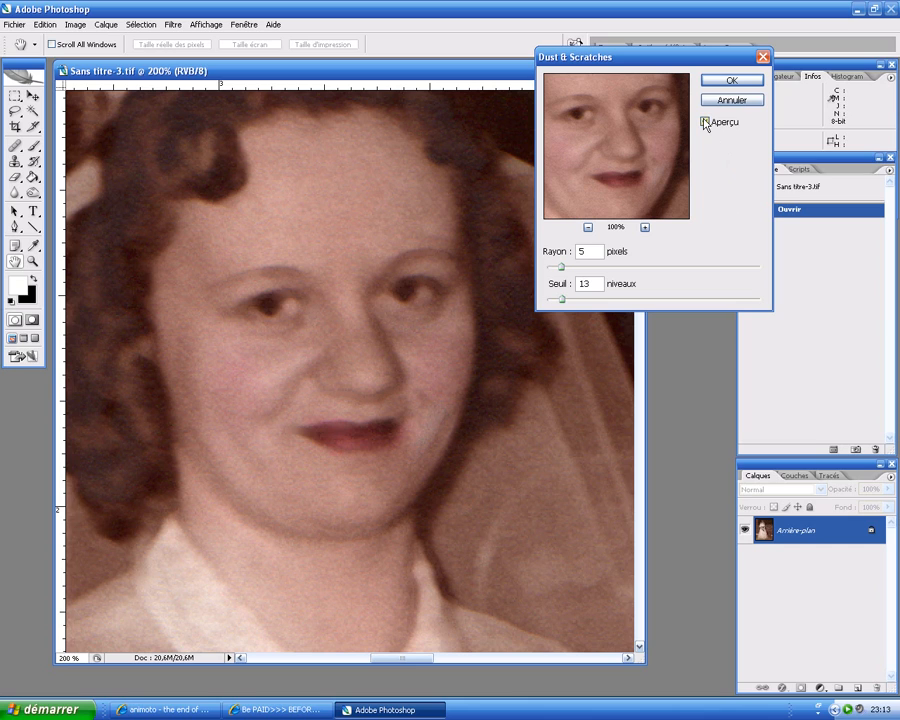
{"action": "left_click", "coordinate": [705, 122]}
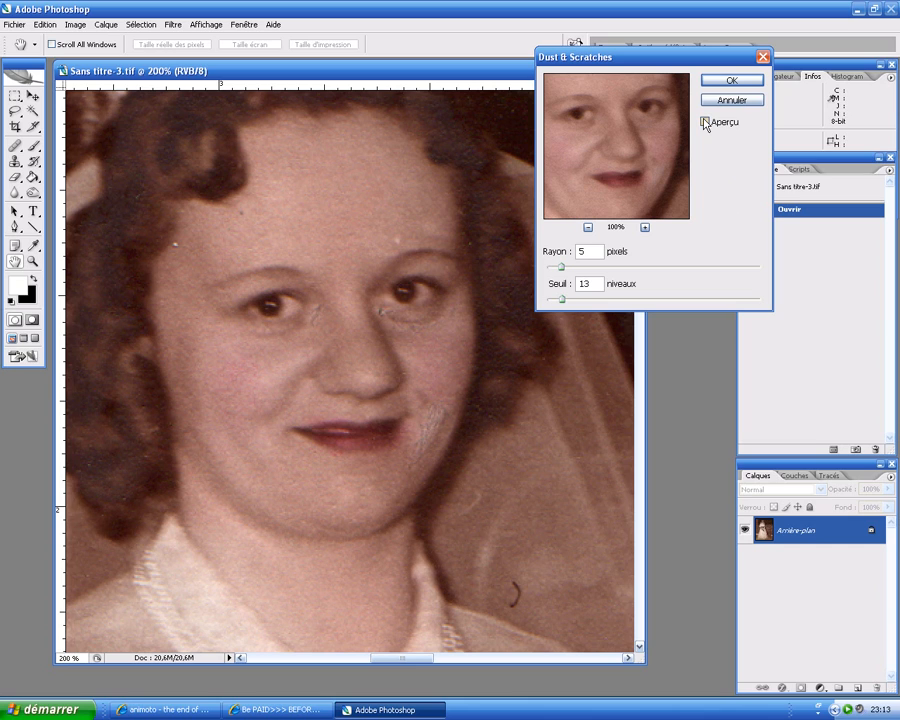
{"action": "left_click", "coordinate": [705, 122]}
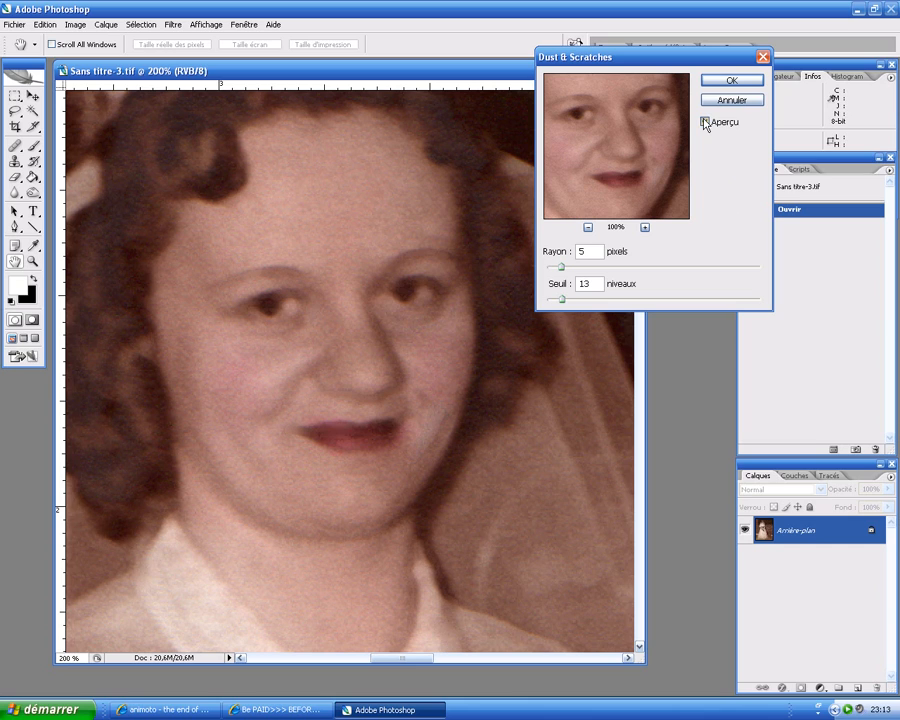
{"action": "left_click", "coordinate": [705, 122]}
{"action": "left_click", "coordinate": [705, 122]}
{"action": "left_click", "coordinate": [733, 81]}
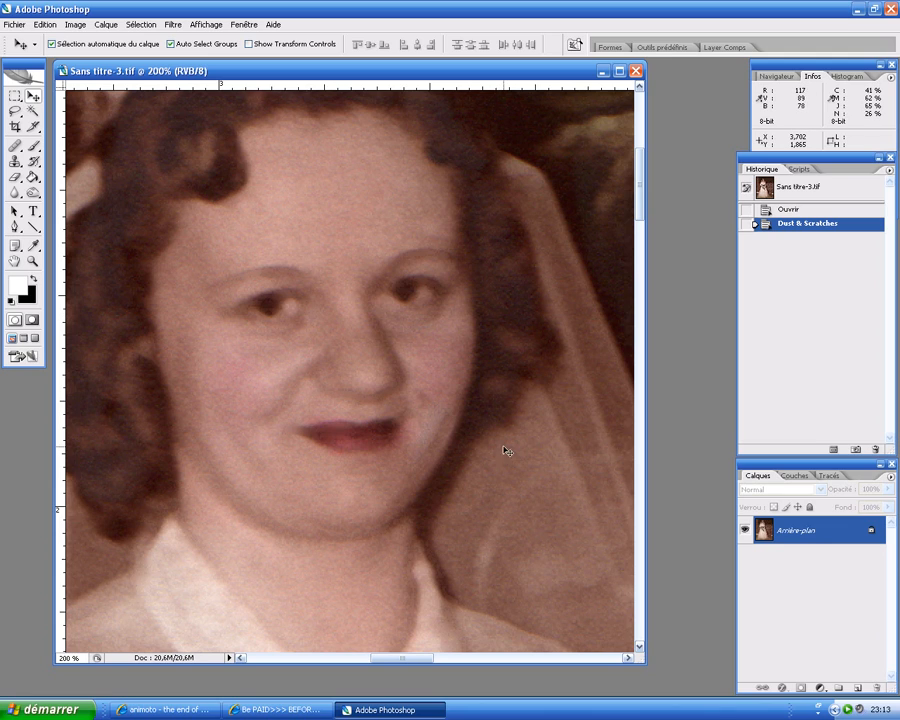
Capture the filtered photo as a history snapshot and set that snapshot as the History Brush source
{"action": "left_click", "coordinate": [856, 451]}
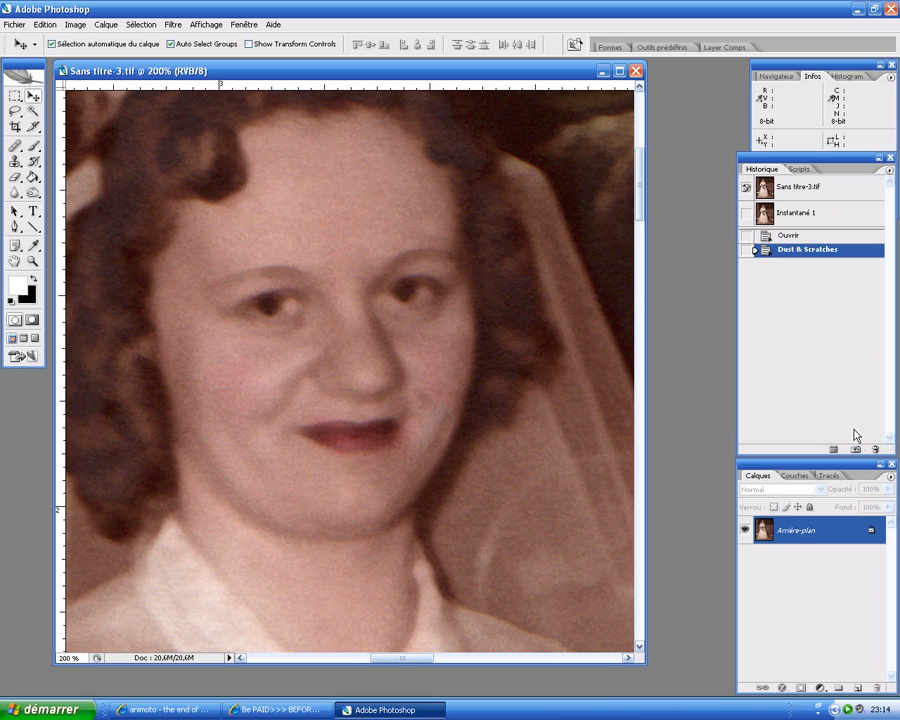
{"action": "left_click", "coordinate": [812, 214]}
{"action": "left_click", "coordinate": [746, 213]}
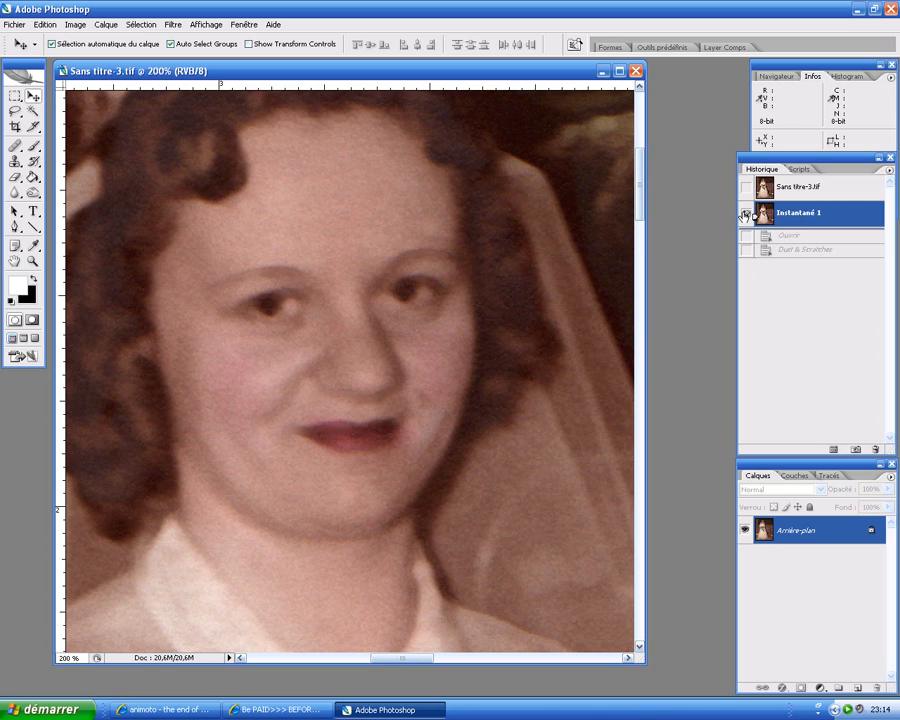
Return the photo to its unfiltered Ouvrir history state and activate the History Brush (Forme d'historique)
{"action": "left_click", "coordinate": [790, 236]}
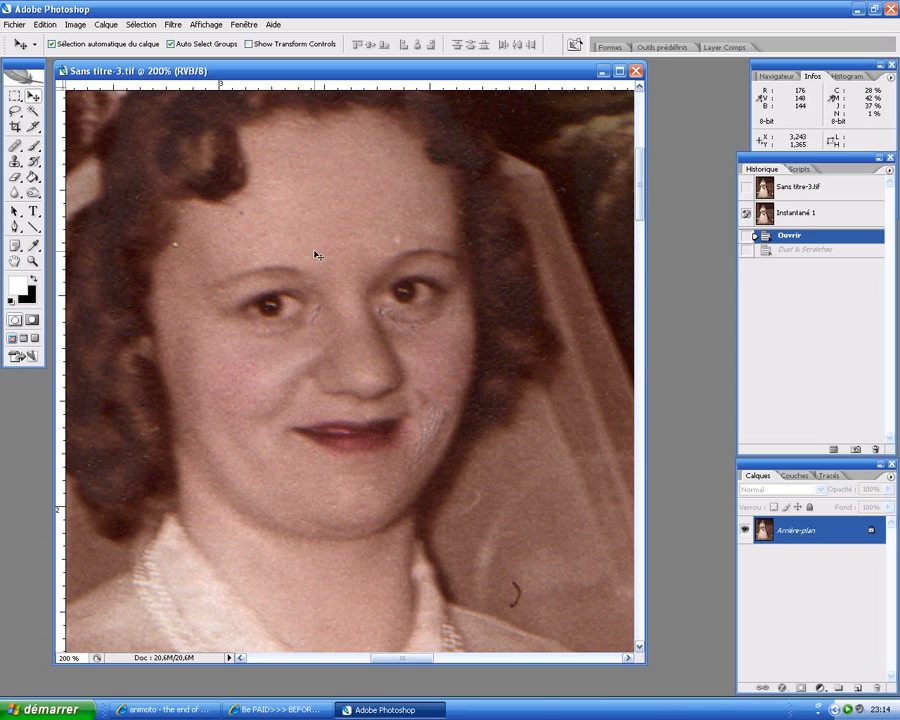
{"action": "left_click", "coordinate": [35, 166]}
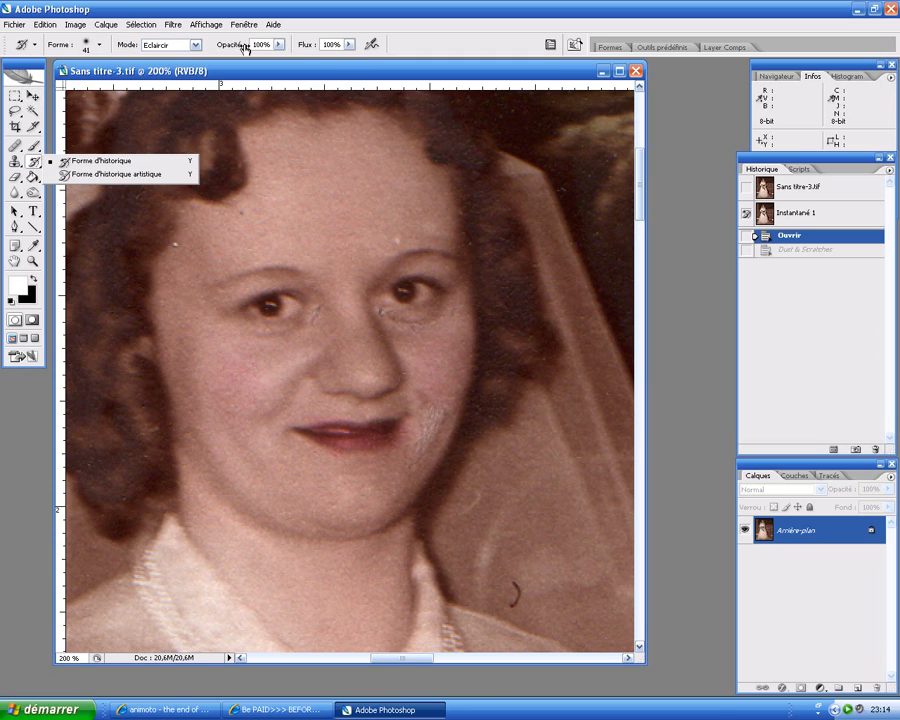
{"action": "left_click", "coordinate": [288, 70]}
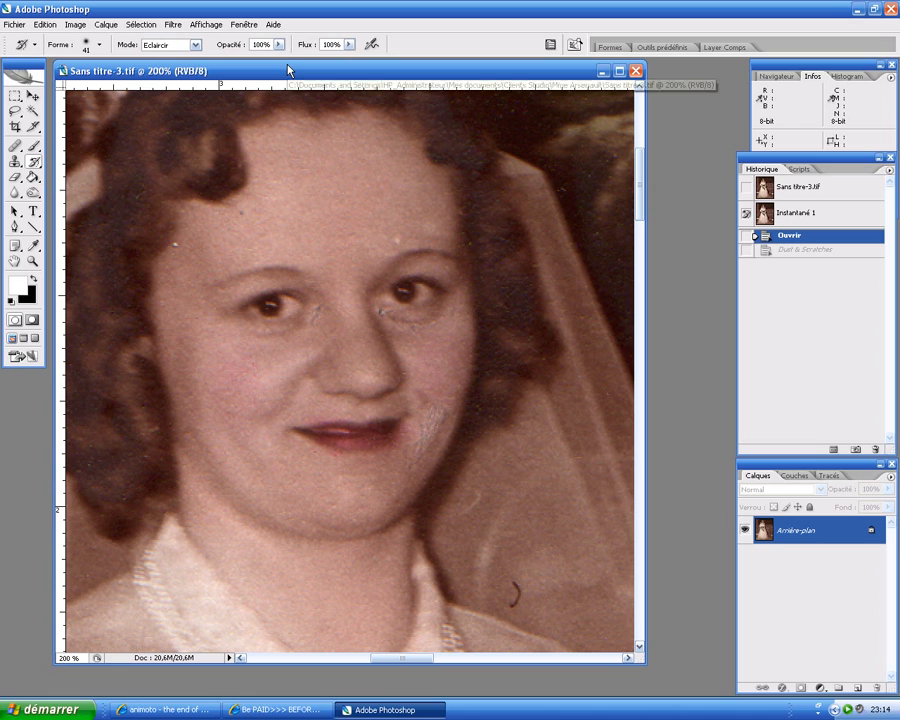
Paint over the dark specks on the face, hair and veil with the 41-pixel History Brush in Eclaircir mode at 100% opacity
{"action": "mouse_move", "coordinate": [242, 214]}
{"action": "left_mouse_down"}
{"action": "mouse_move", "coordinate": [319, 308]}
{"action": "mouse_move", "coordinate": [326, 301]}
{"action": "mouse_move", "coordinate": [366, 314]}
{"action": "left_mouse_up"}
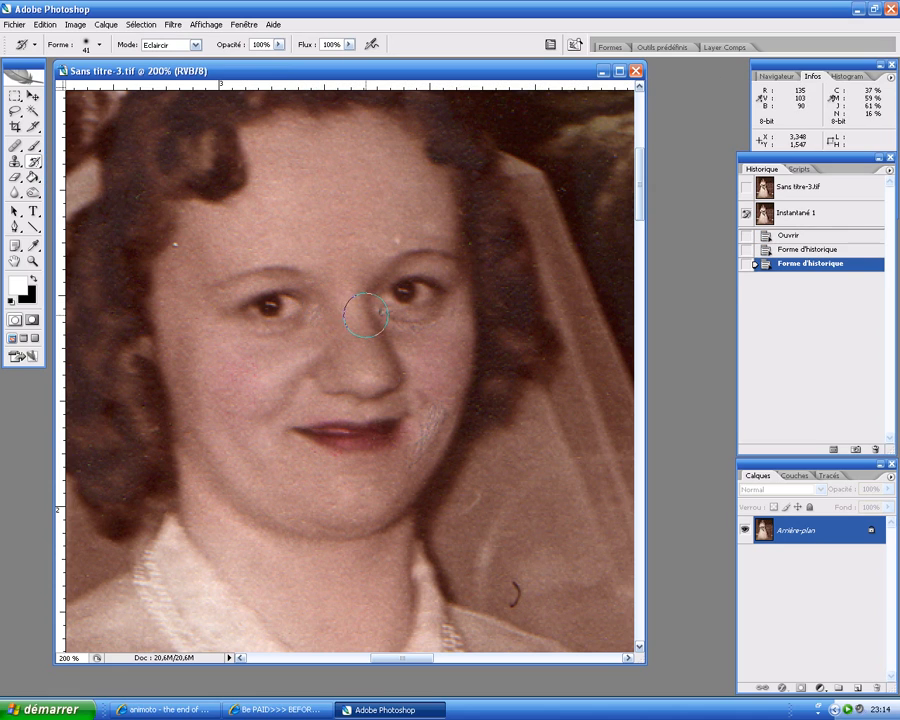
{"action": "left_click_drag", "start_coordinate": [440, 328], "coordinate": [458, 301]}
{"action": "mouse_move", "coordinate": [410, 434]}
{"action": "left_mouse_down"}
{"action": "mouse_move", "coordinate": [442, 416]}
{"action": "mouse_move", "coordinate": [421, 459]}
{"action": "left_mouse_up"}
{"action": "mouse_move", "coordinate": [512, 578]}
{"action": "left_mouse_down"}
{"action": "mouse_move", "coordinate": [518, 600]}
{"action": "mouse_move", "coordinate": [519, 580]}
{"action": "left_mouse_up"}
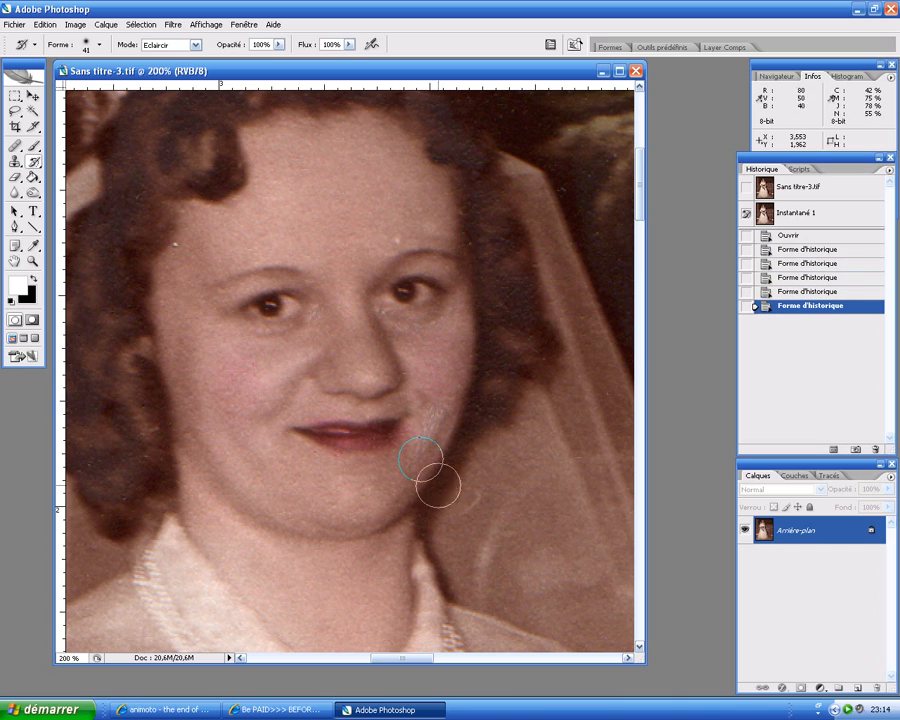
{"action": "left_click", "coordinate": [190, 450]}
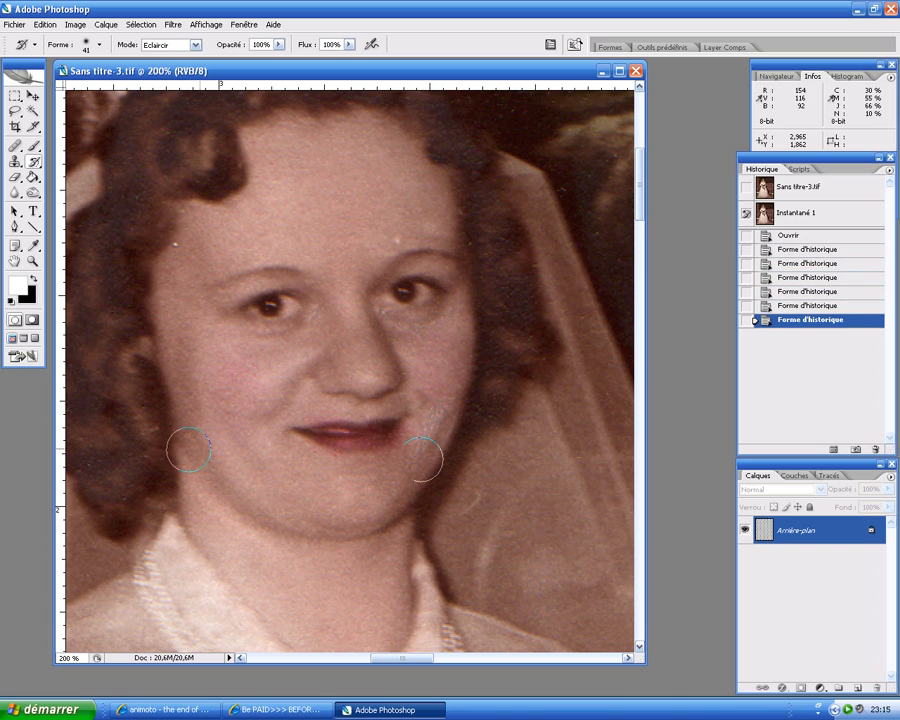
{"action": "left_click", "coordinate": [103, 326]}
{"action": "left_click", "coordinate": [170, 306]}
{"action": "left_click_drag", "start_coordinate": [195, 369], "coordinate": [193, 411]}
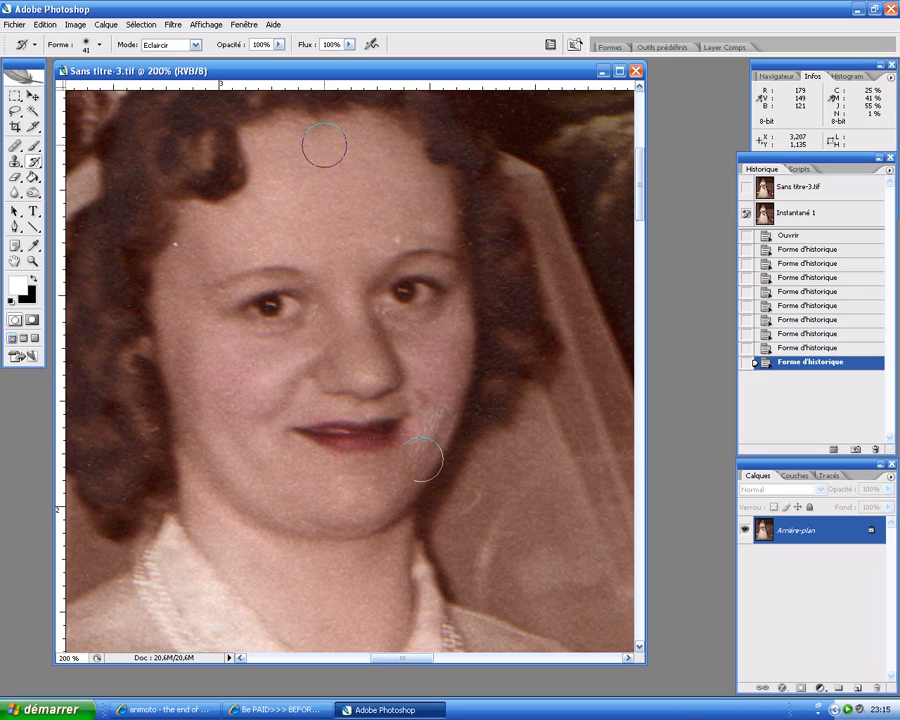
{"action": "left_click", "coordinate": [379, 207]}
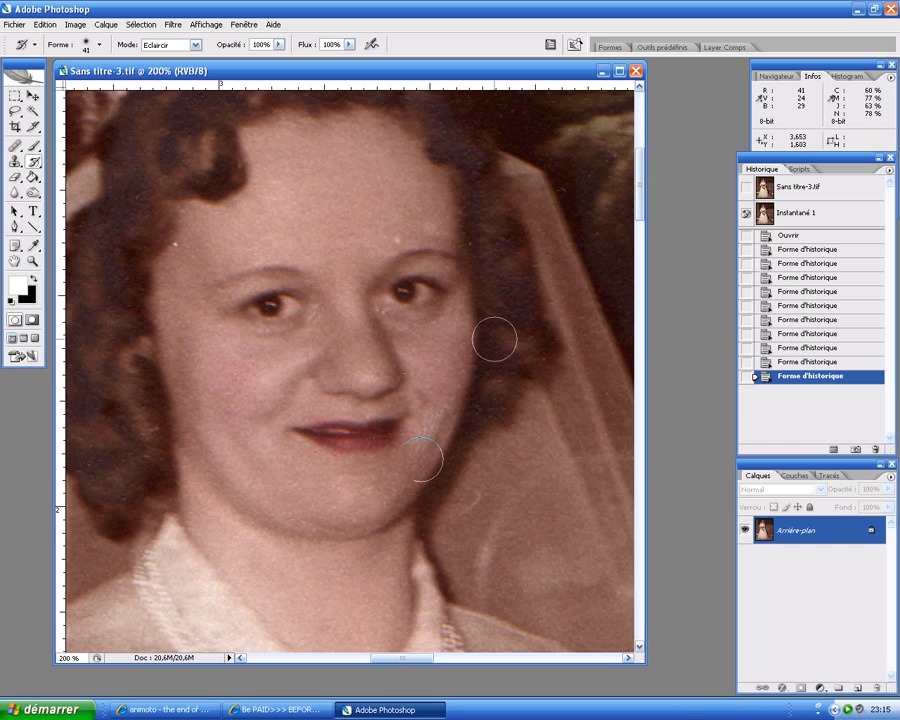
{"action": "left_click", "coordinate": [417, 481]}
{"action": "left_click_drag", "start_coordinate": [417, 483], "coordinate": [414, 494]}
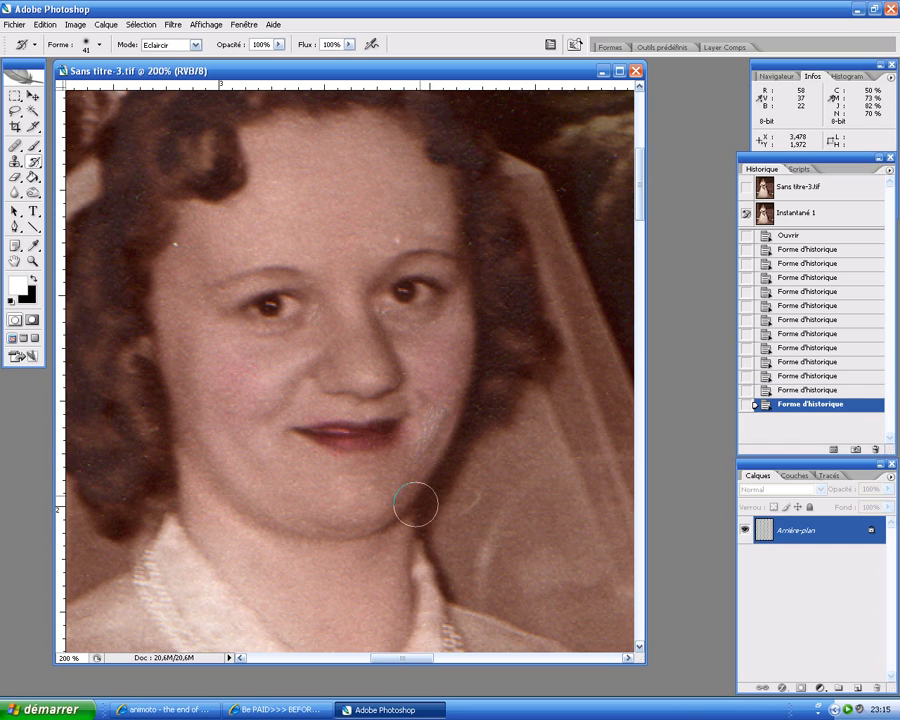
{"action": "left_click", "coordinate": [382, 499]}
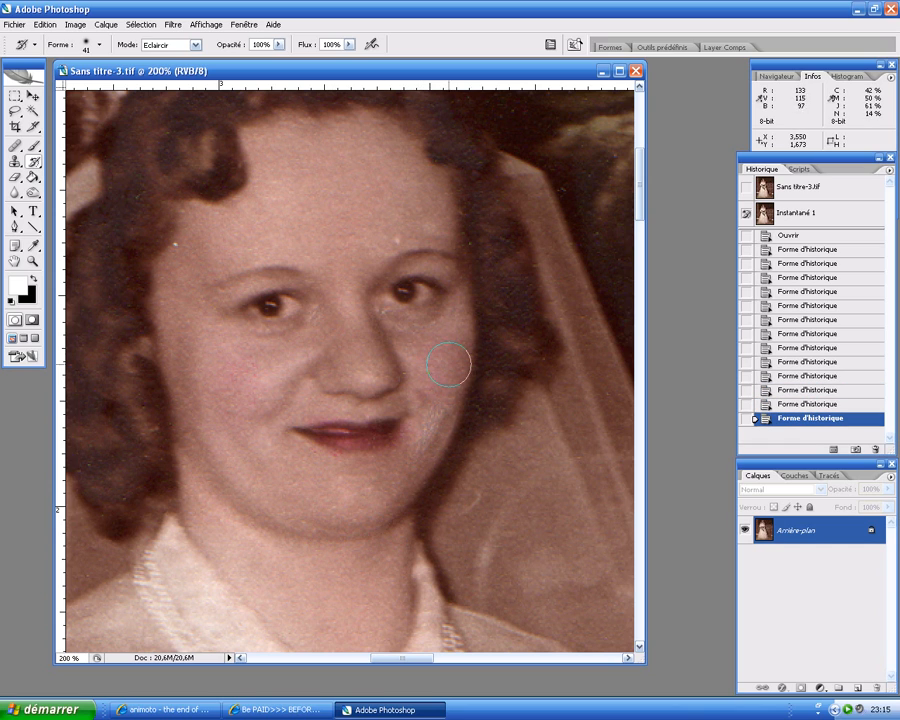
{"action": "left_click", "coordinate": [369, 302]}
{"action": "left_click", "coordinate": [452, 216]}
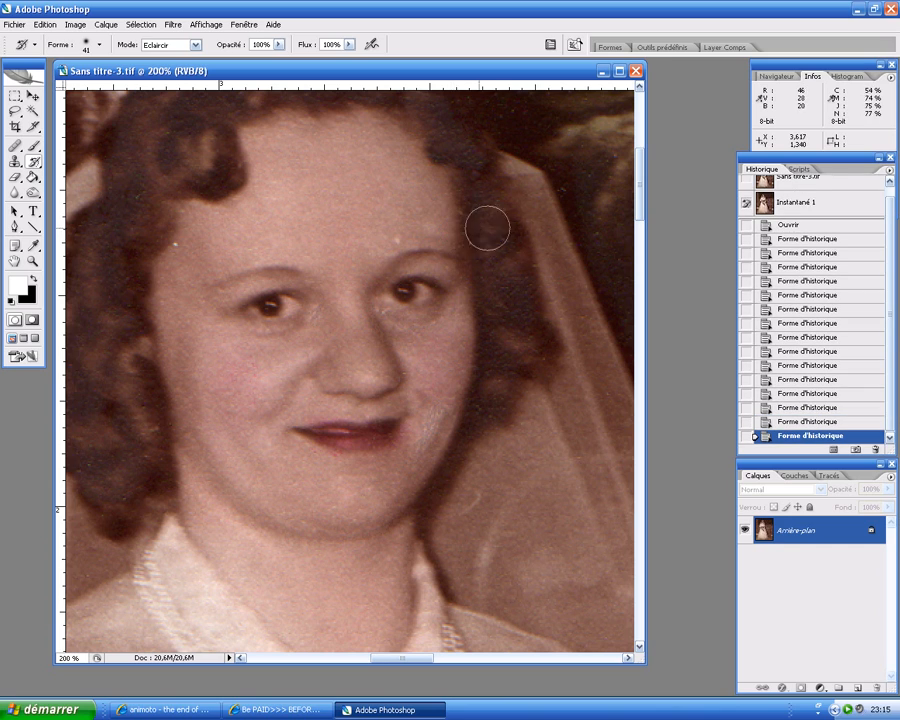
{"action": "left_click", "coordinate": [487, 228]}
{"action": "left_click", "coordinate": [556, 596]}
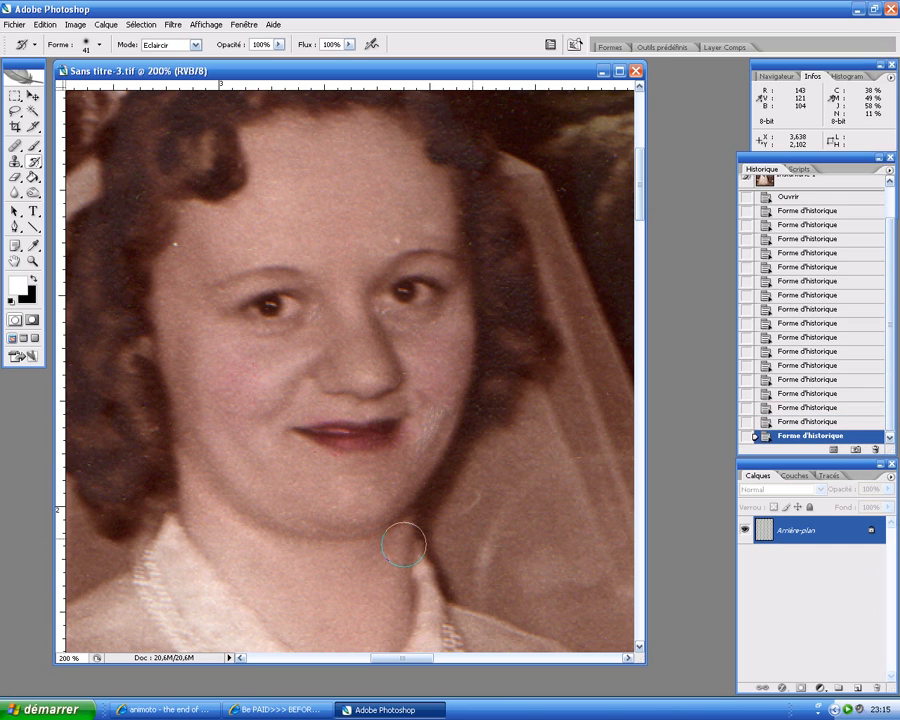
{"action": "left_click", "coordinate": [244, 489]}
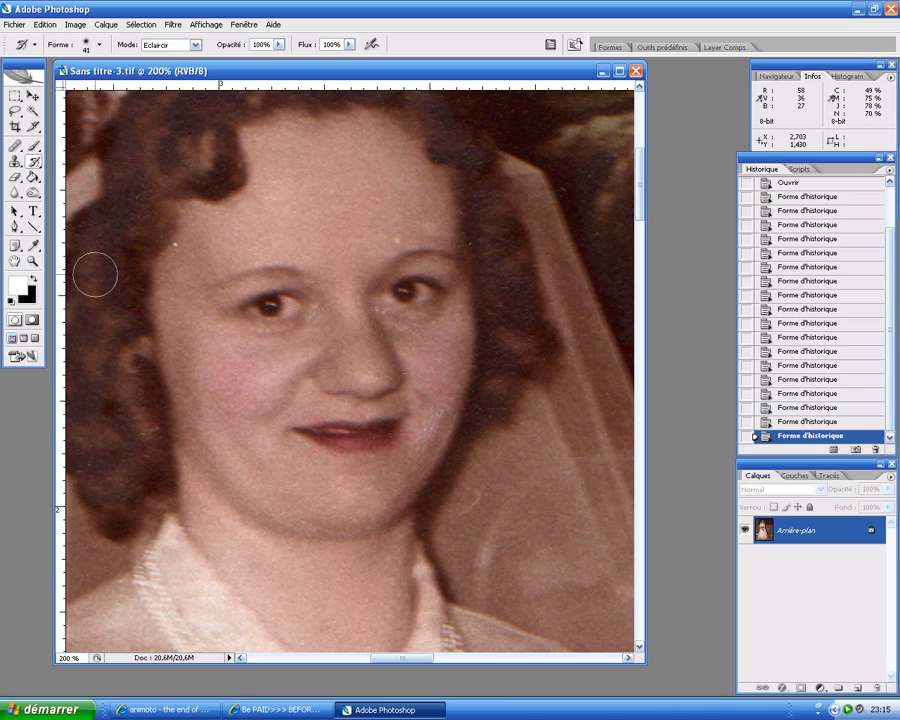
{"action": "left_click", "coordinate": [137, 203]}
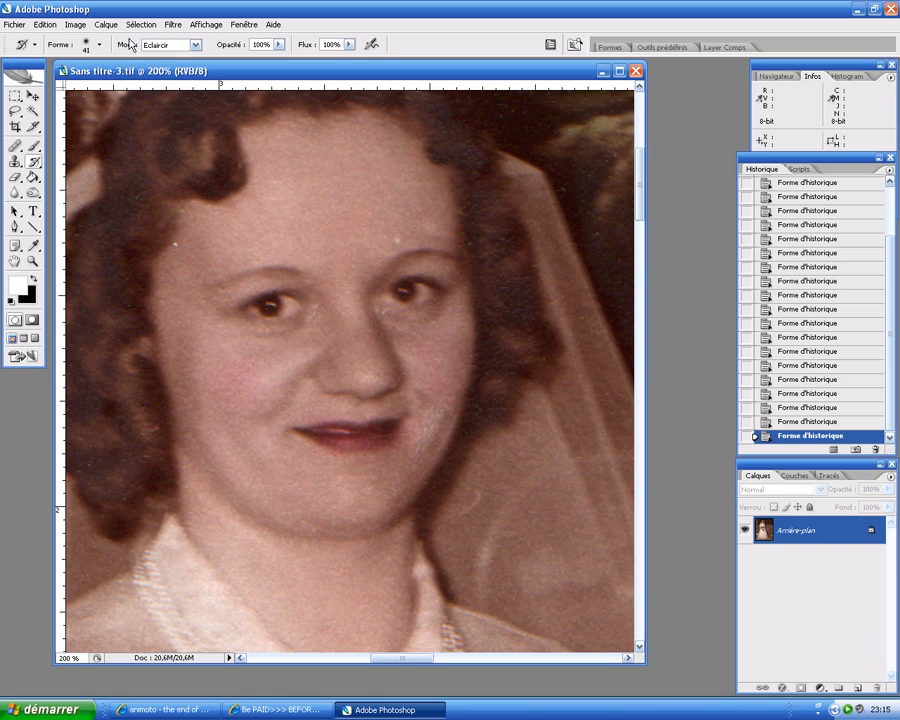
Switch the History Brush to Obscurcir mode and paint over the light specks and scratches on the face and hair
{"action": "left_click", "coordinate": [196, 45]}
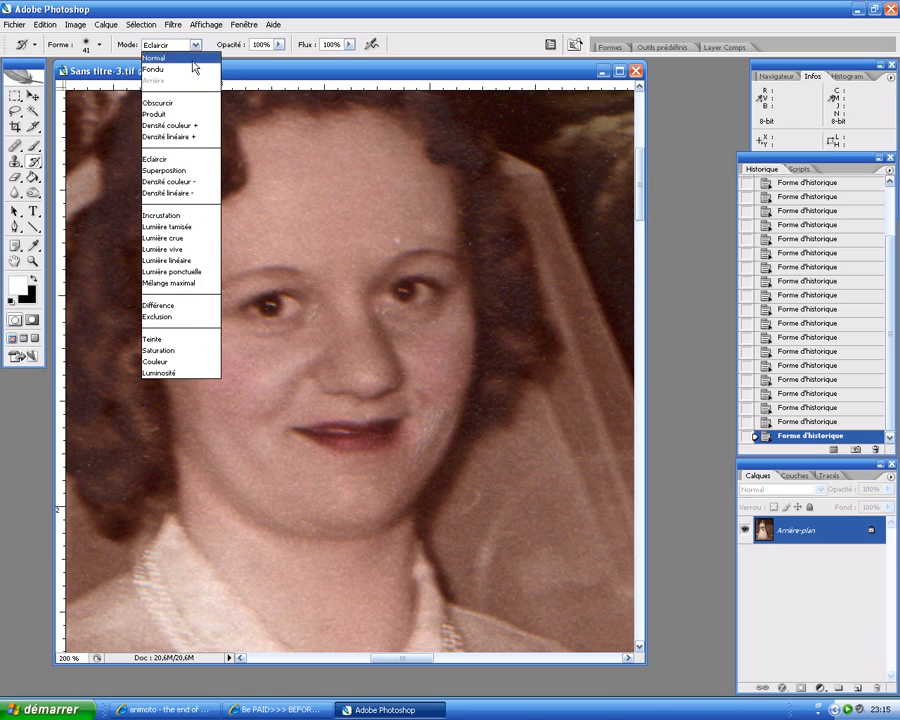
{"action": "left_click", "coordinate": [168, 104]}
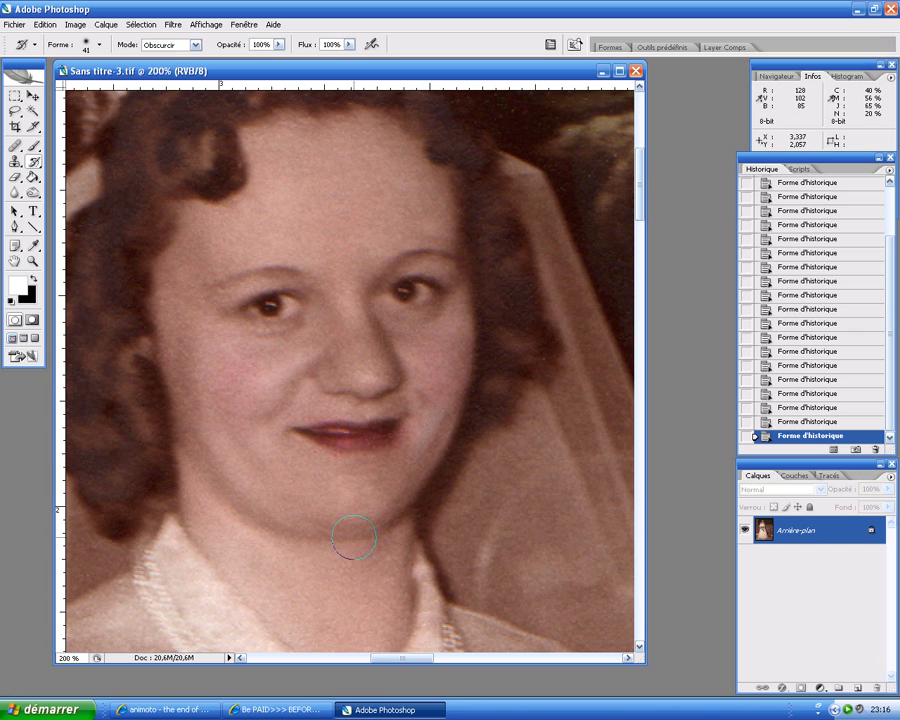
{"action": "left_click", "coordinate": [195, 507]}
{"action": "left_click", "coordinate": [306, 339]}
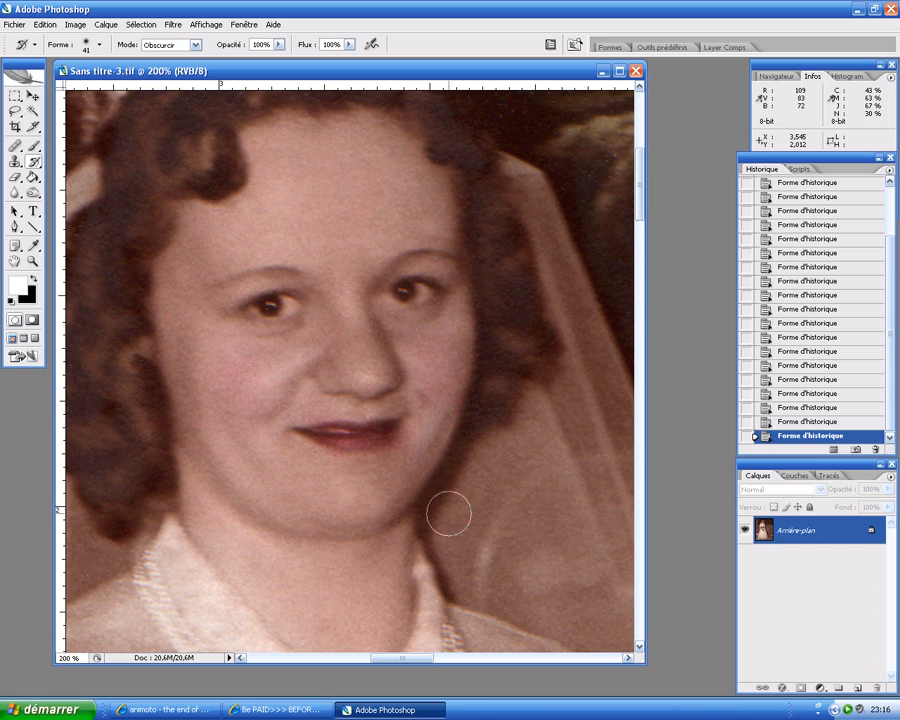
Compare the original Sans titre-3.tif snapshot with the latest retouched history state at 100% magnification
{"action": "left_click", "coordinate": [440, 406], "text": "alt"}
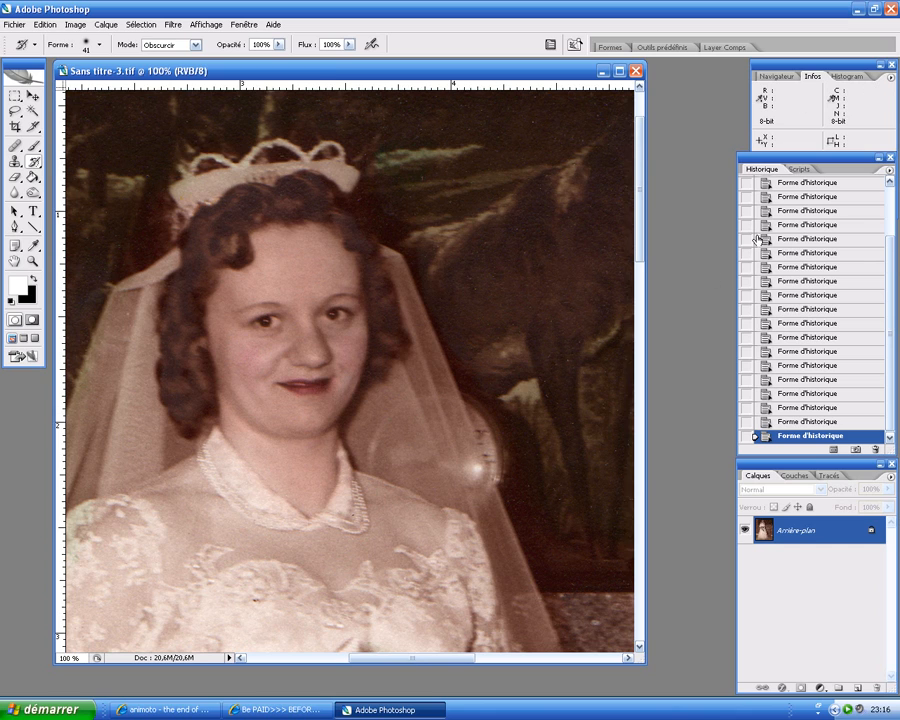
{"action": "scroll", "coordinate": [880, 282], "scroll_direction": "up", "scroll_amount": 10}
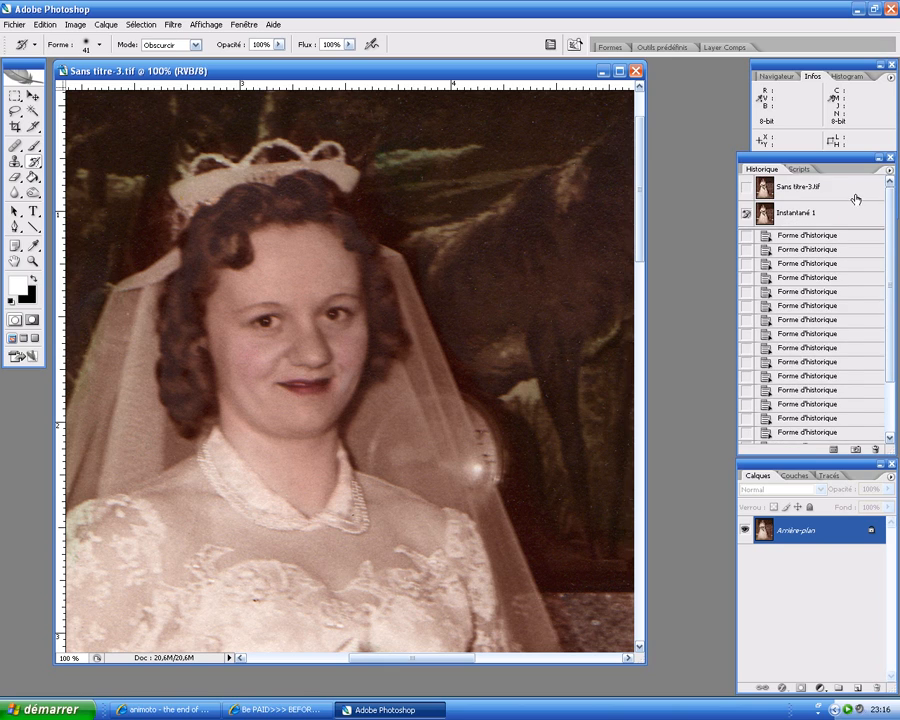
{"action": "left_click", "coordinate": [855, 199]}
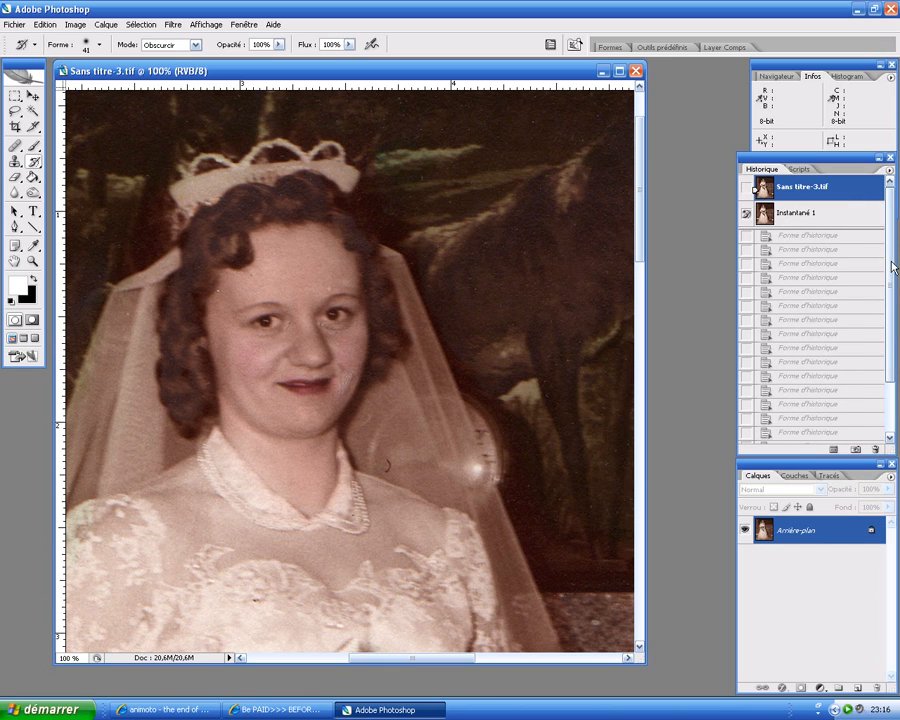
{"action": "scroll", "coordinate": [889, 261], "scroll_direction": "down", "scroll_amount": 5}
{"action": "left_click", "coordinate": [848, 437]}
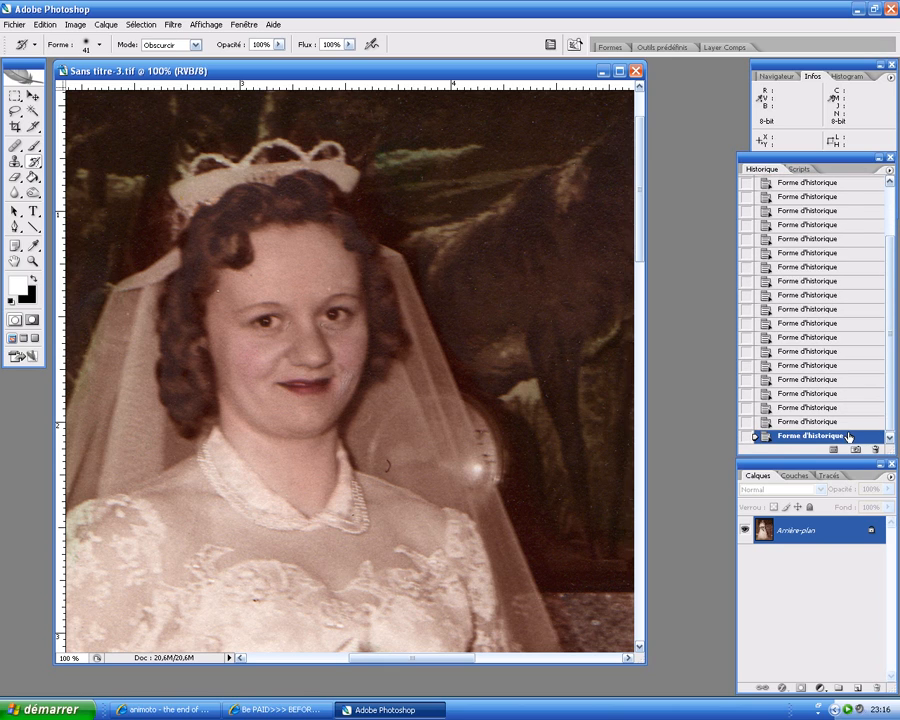